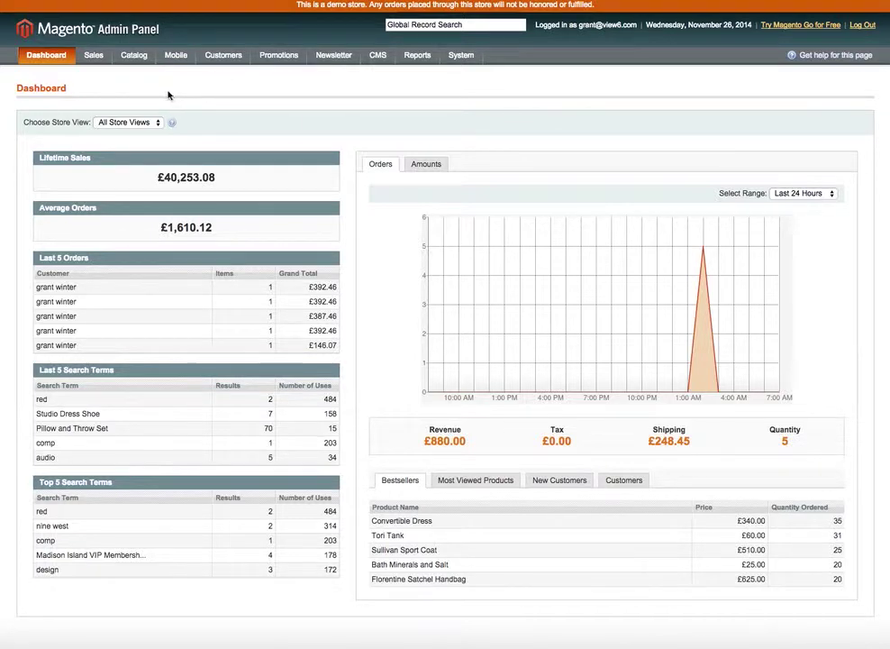
Start a new custom variable with the code opening_hours and the name Opening Name.
mouse_move(444, 63)
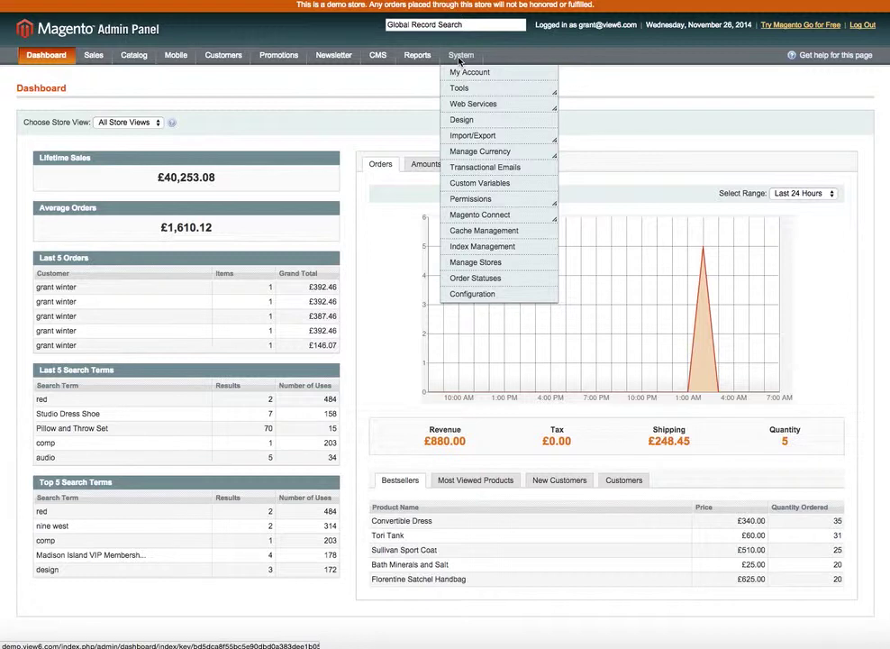
left_click(472, 192)
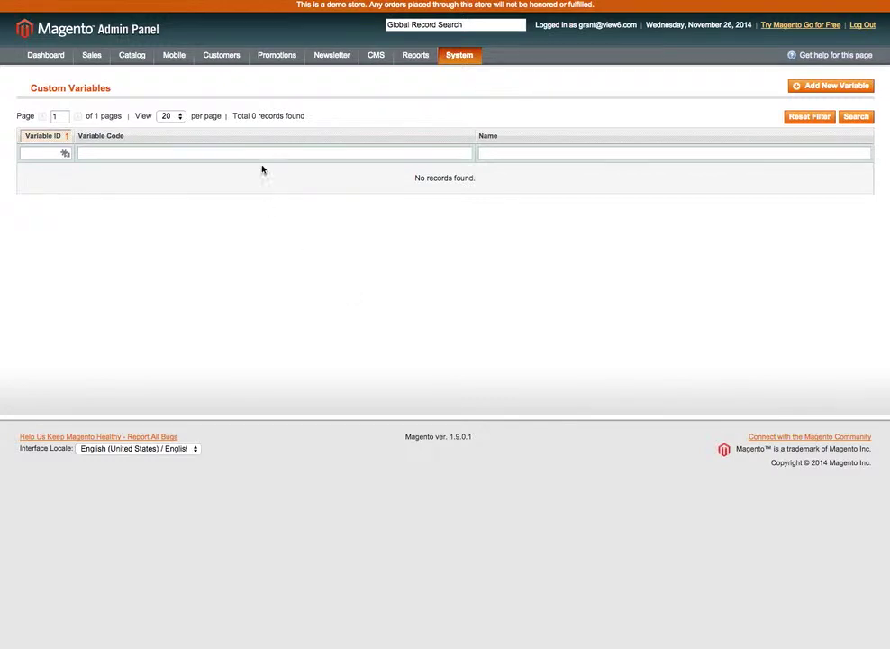
left_click(823, 89)
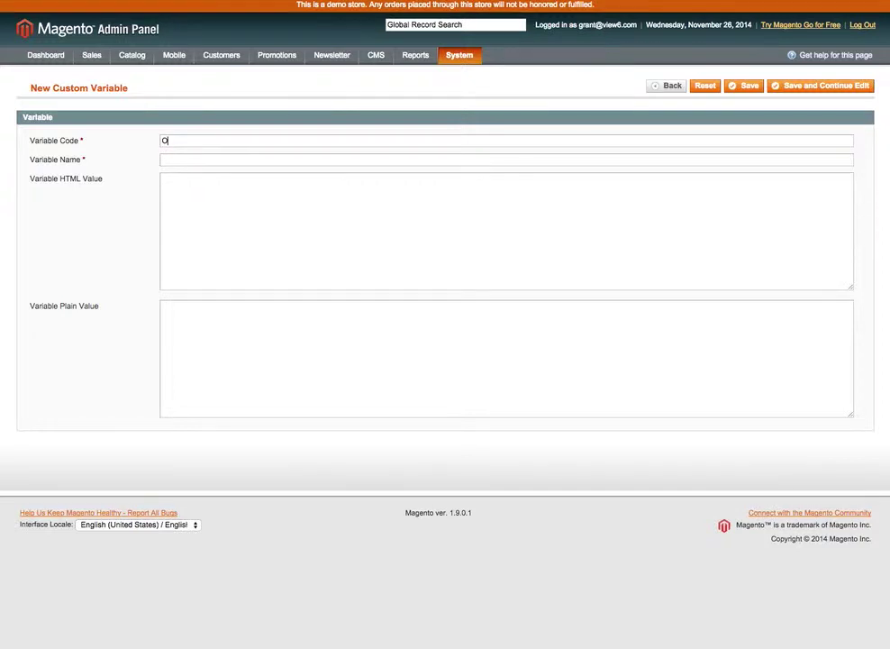
key("BackSpace")
type("openng_hours")
left_click(191, 164)
type("Opening Name")
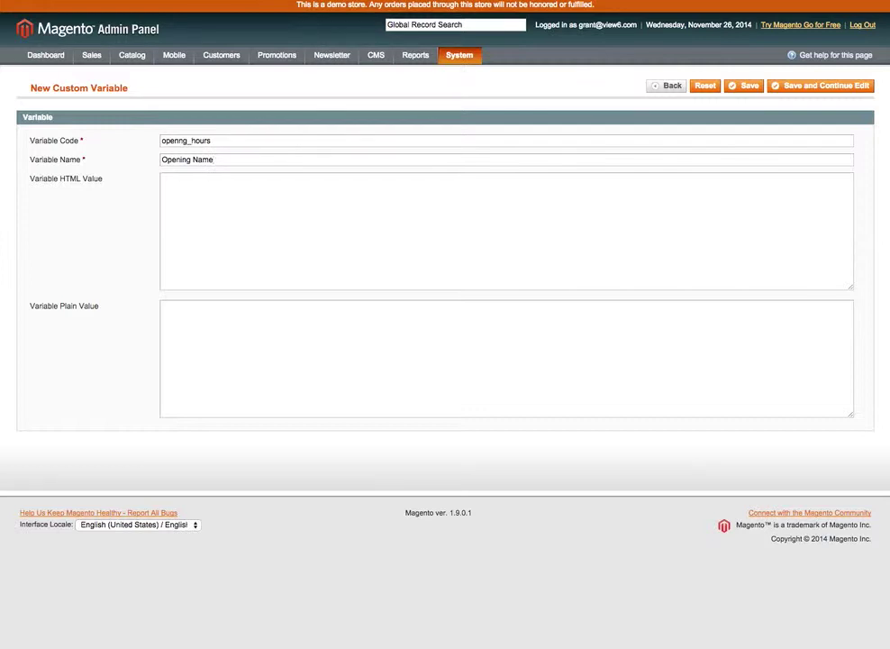
left_click_drag(210, 141, 163, 141)
left_click_drag(213, 159, 161, 160)
left_click_drag(209, 140, 155, 147)
left_click(181, 141)
type("i")
Set the variable's HTML value to <strong>Mon - Fri 9am - 5pm</strong> and save the variable.
left_click(188, 199)
type("<Stro")
key("BackSpace")
key("BackSpace")
key("BackSpace")
key("BackSpace")
type("rong>Mo")
key("BackSpace")
key("BackSpace")
type("Mon - Fri")
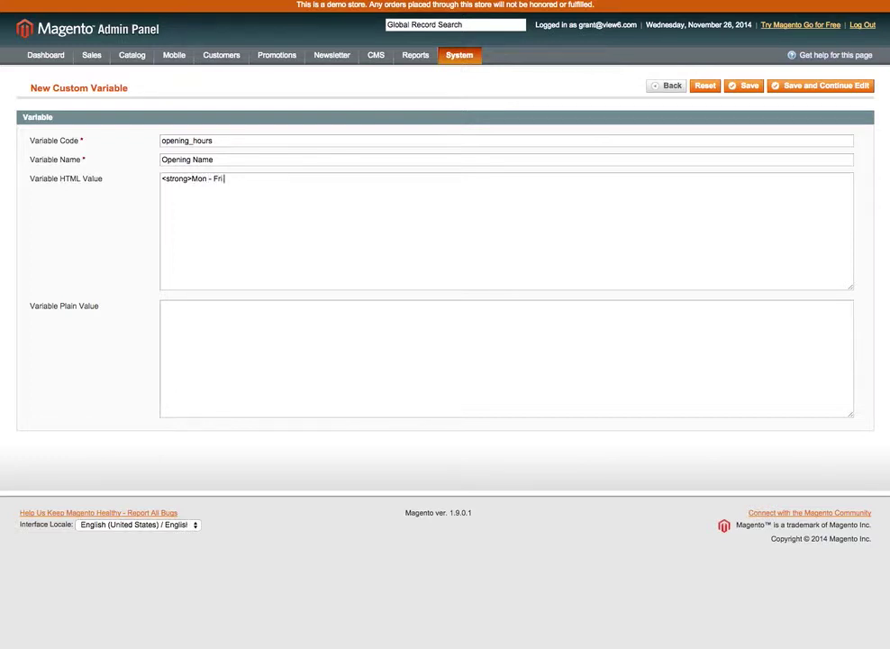
type(" 9am - 5pm</strong>")
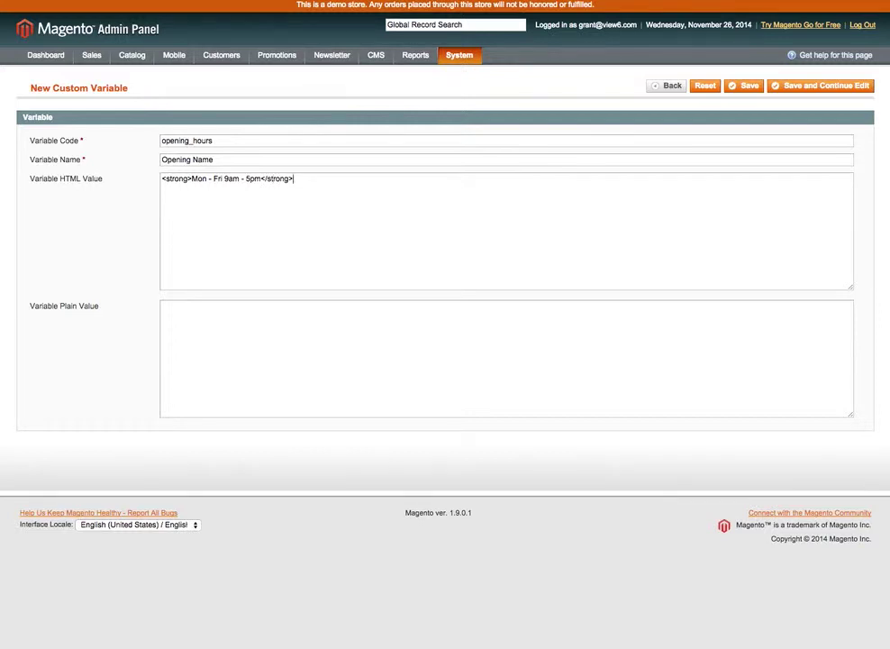
left_click(738, 90)
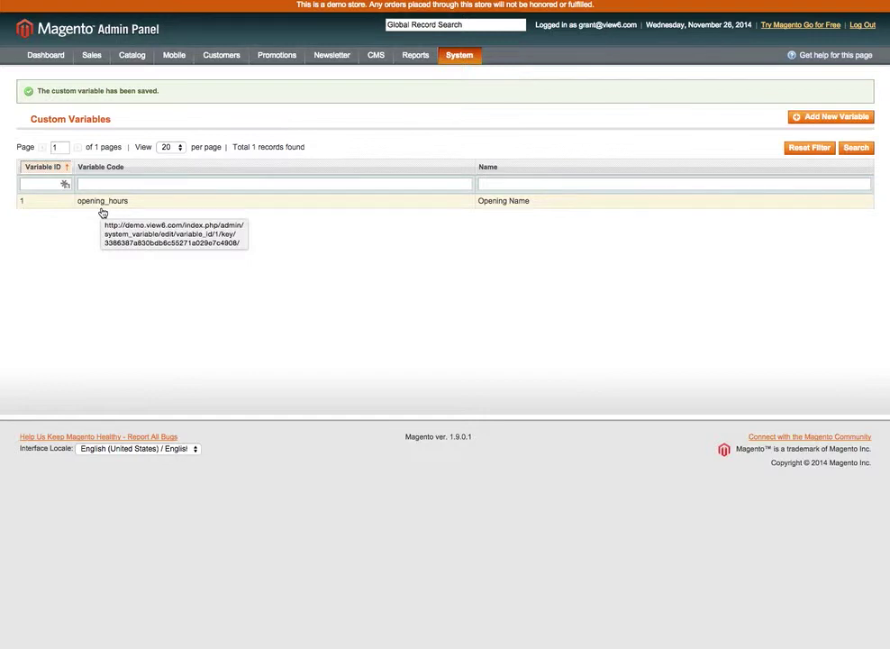
Add a new transactional email template and load the default New Order template into it.
mouse_move(459, 63)
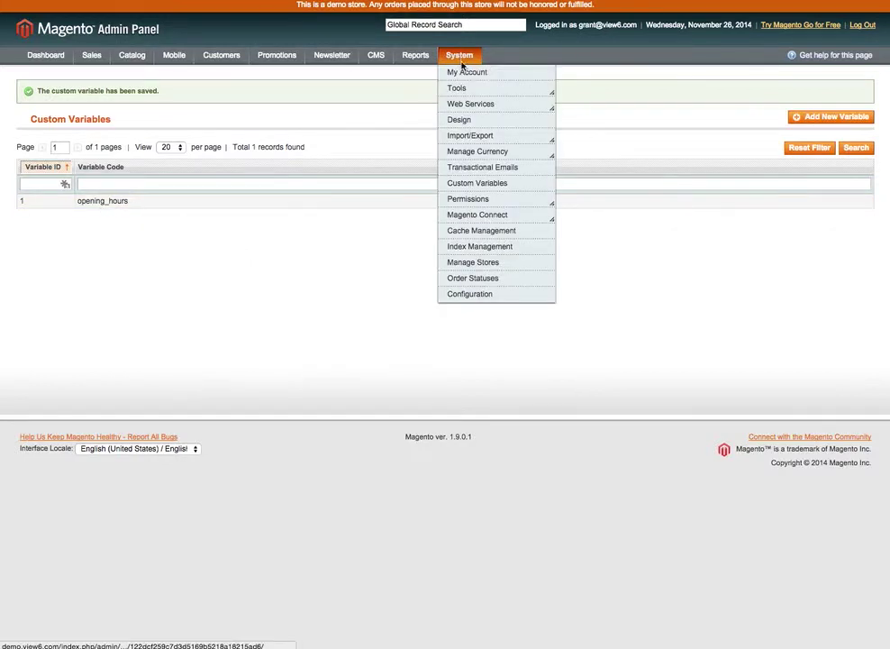
left_click(465, 169)
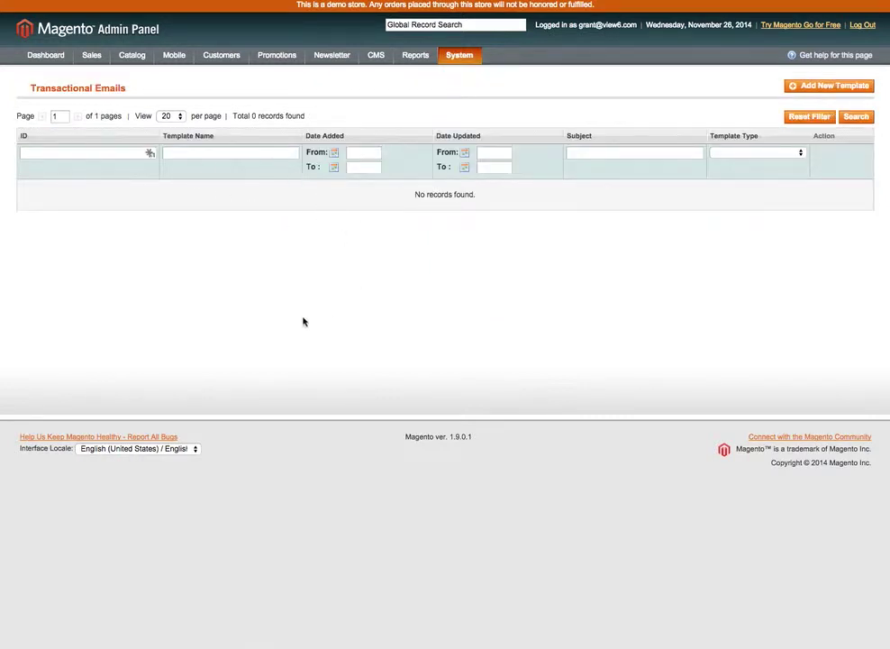
left_click(823, 87)
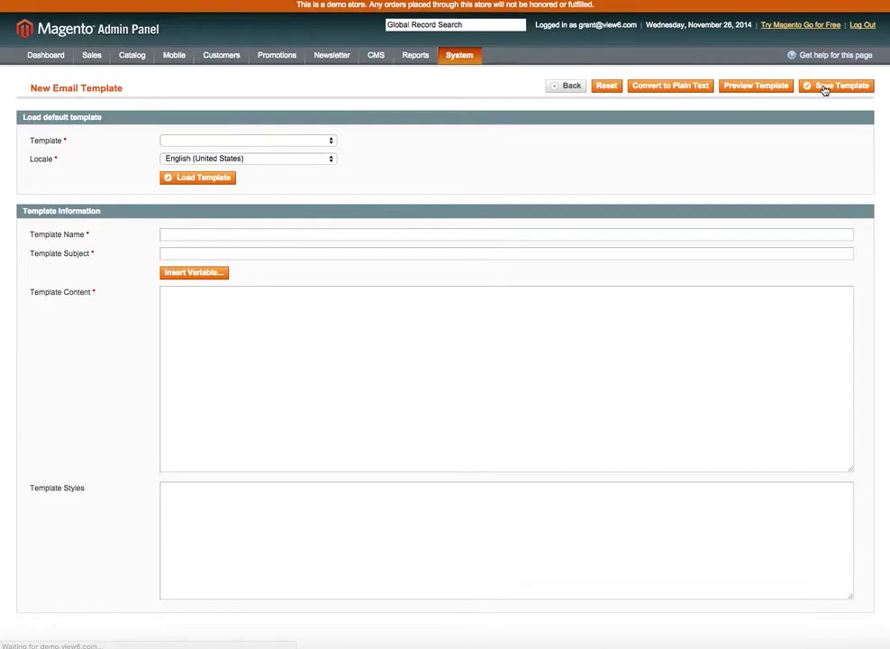
left_click(332, 141)
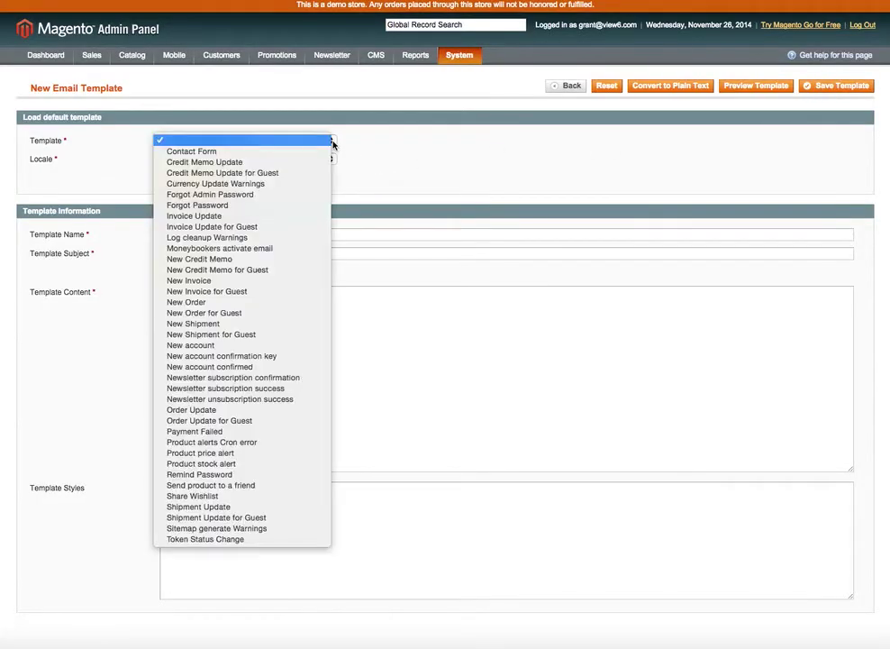
left_click(204, 302)
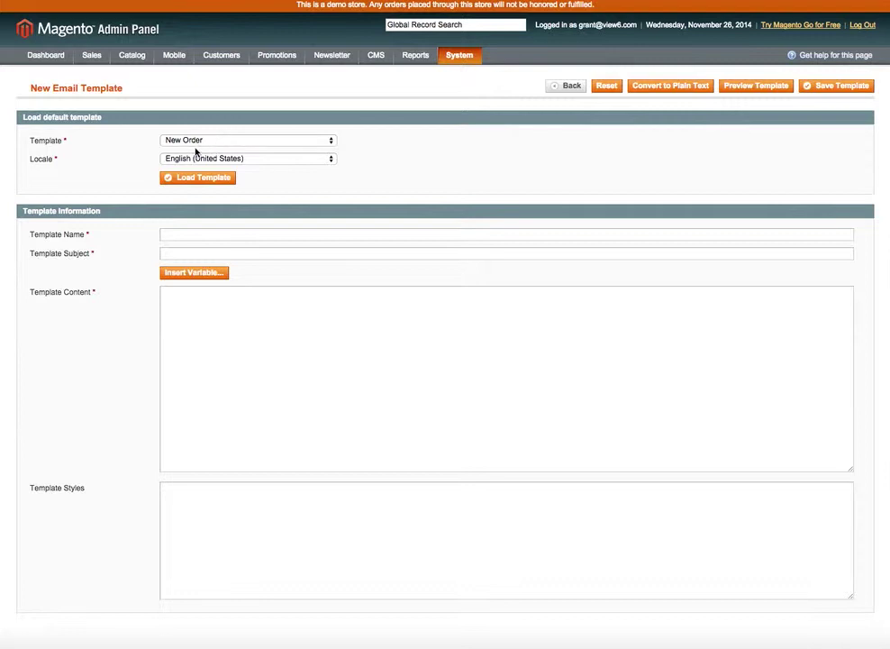
scroll(195, 183, "down", 1)
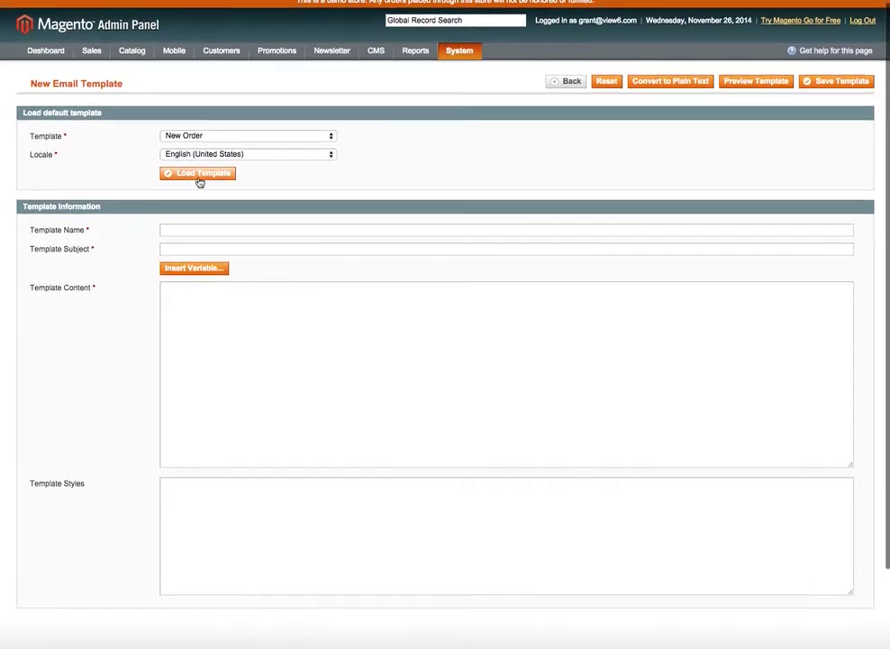
left_click(200, 174)
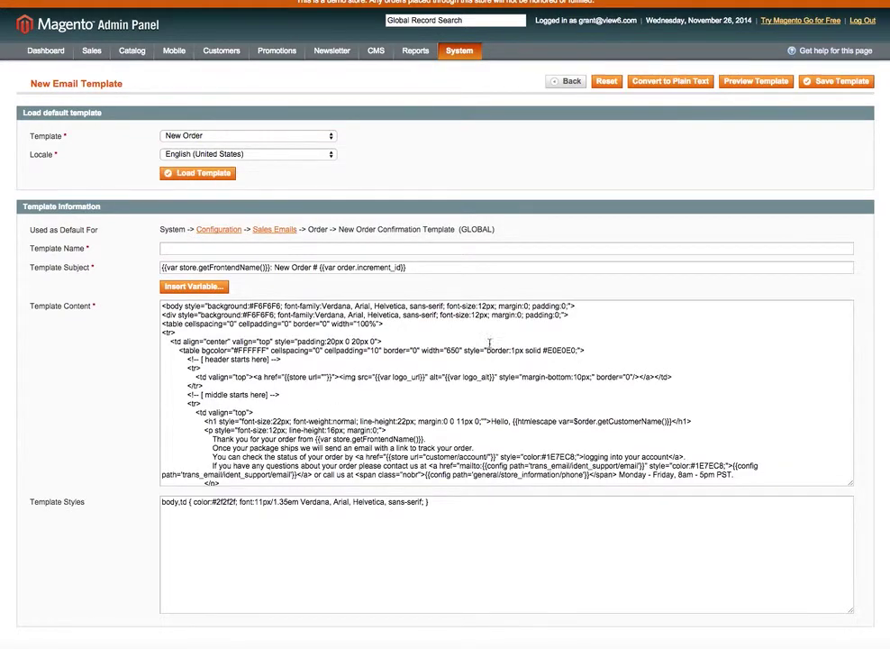
Preview the loaded template and check the opening hours in the contact sentence.
left_click(765, 85)
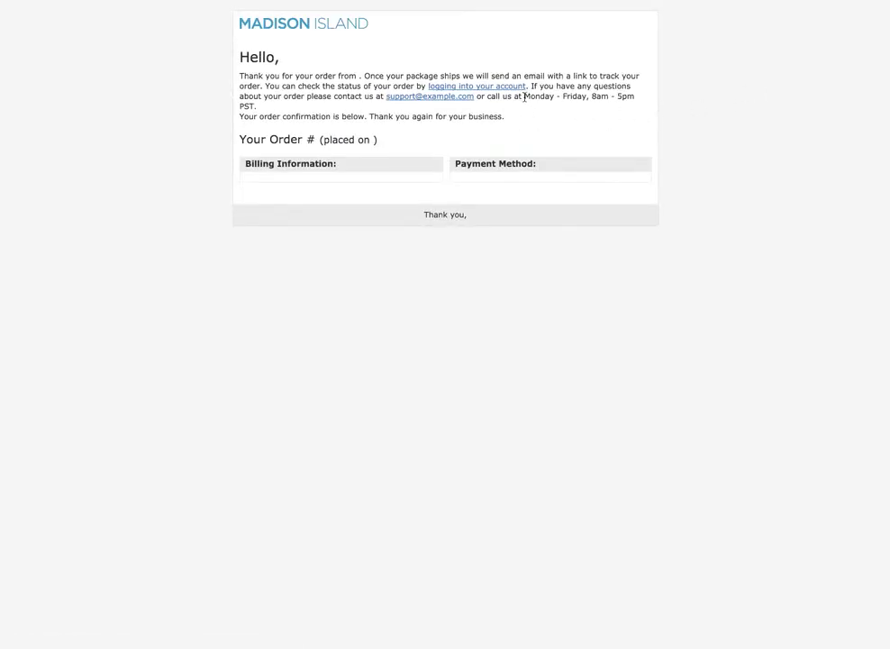
left_click_drag(524, 96, 632, 102)
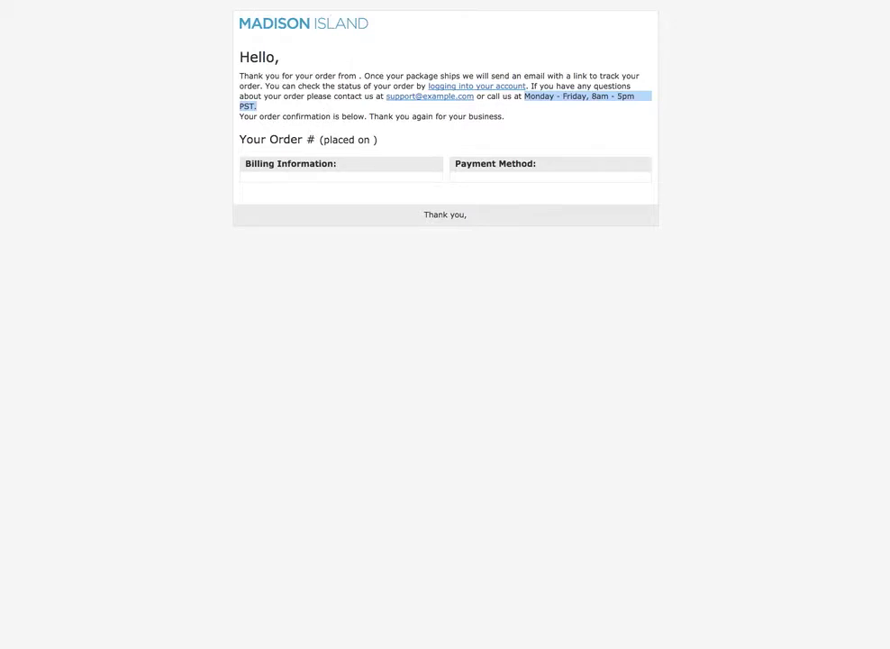
key("super+w")
Replace "Monday - Friday, 8am - 5pm PST" in the template content with the Opening Name custom variable.
scroll(350, 397, "down", 2)
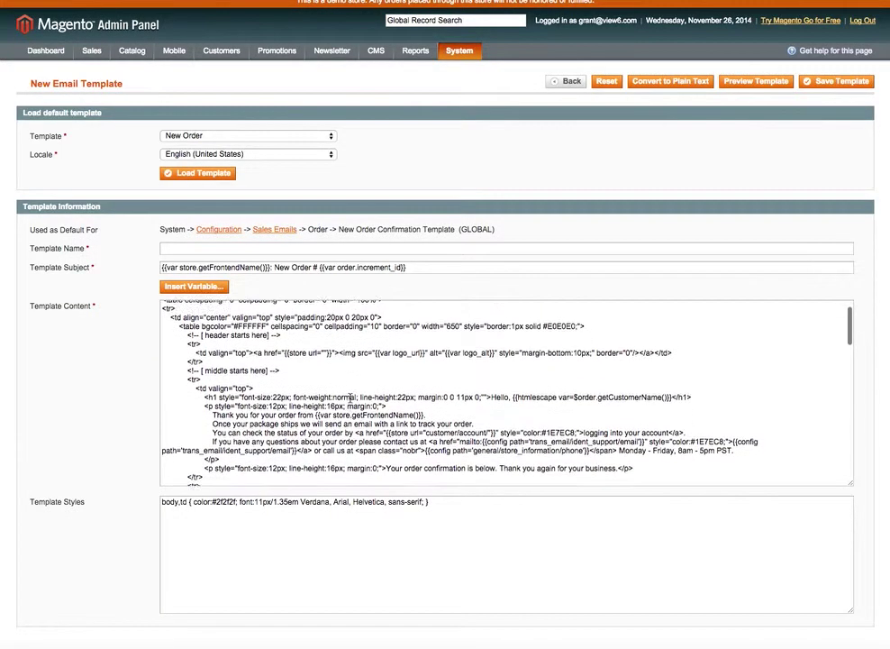
scroll(351, 398, "down", 2)
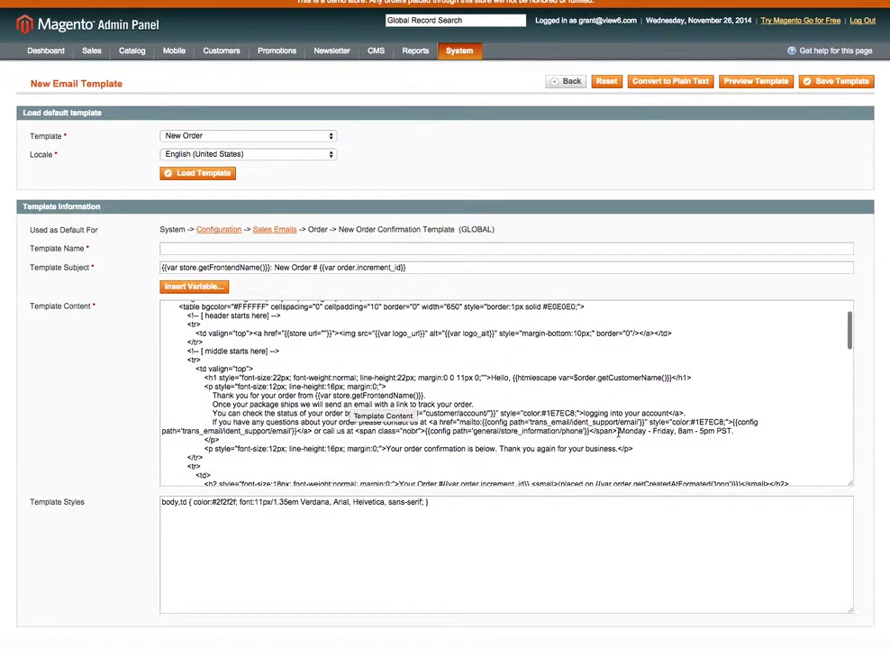
left_click_drag(620, 431, 733, 431)
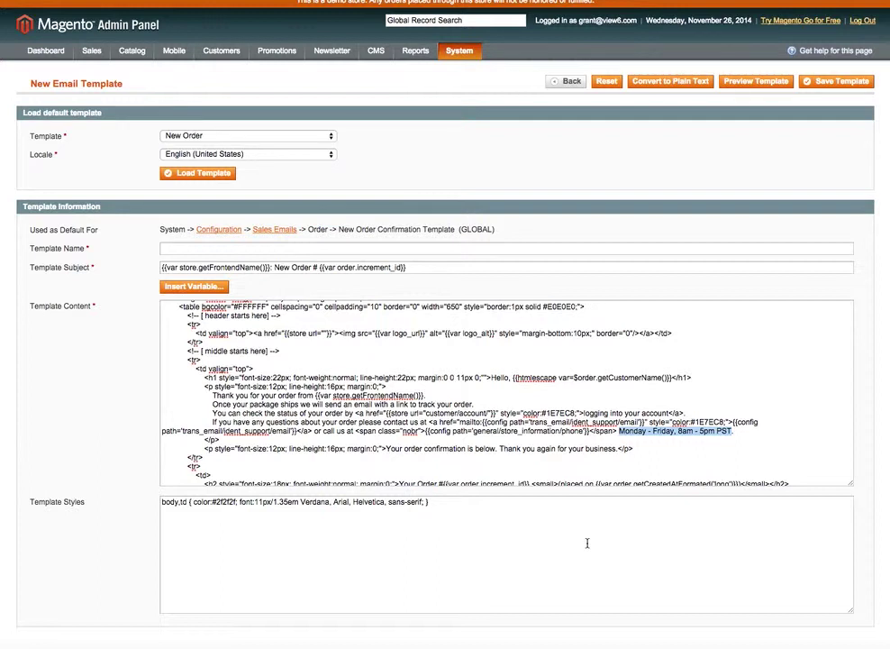
key("BackSpace")
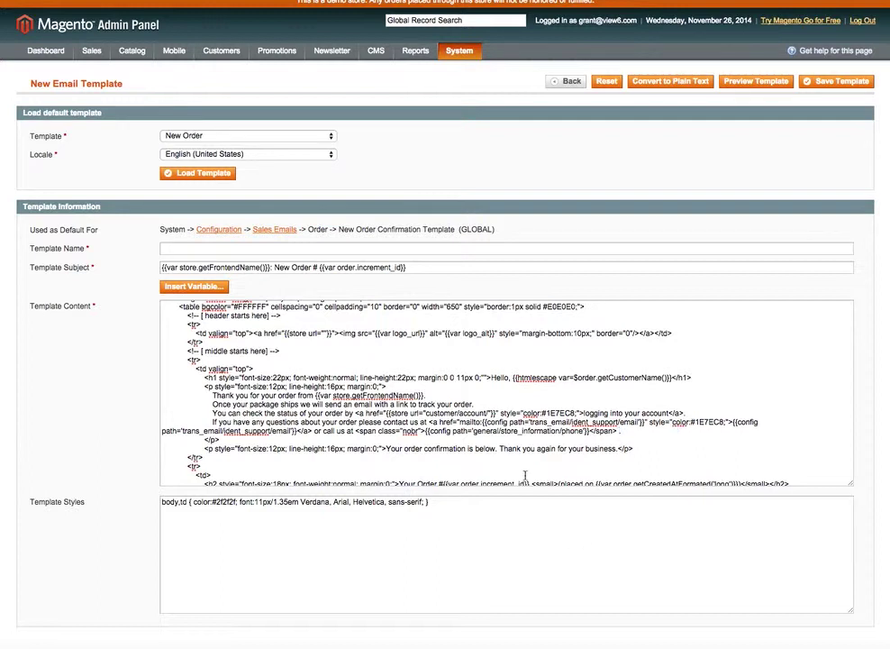
left_click(196, 287)
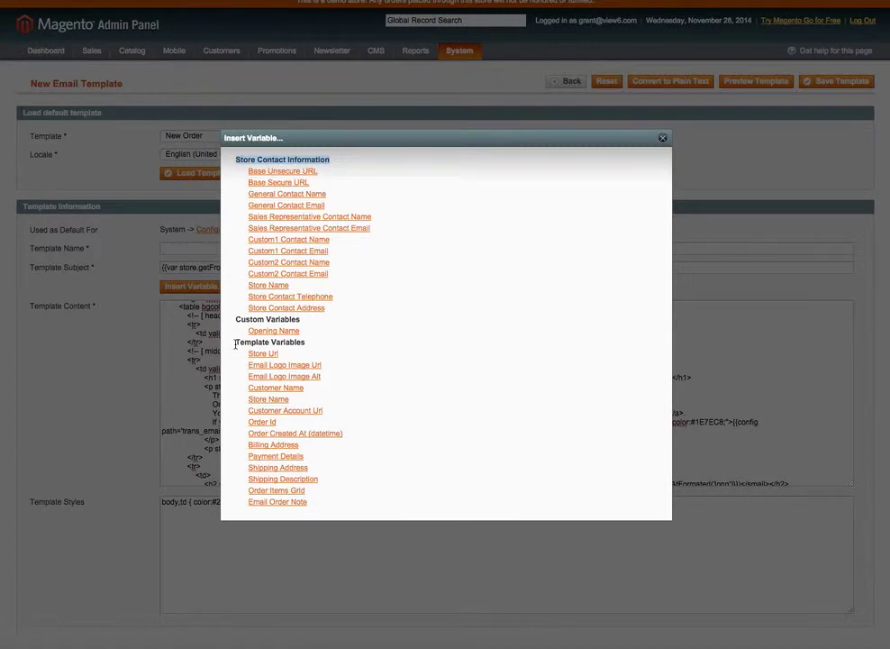
left_click_drag(235, 343, 306, 343)
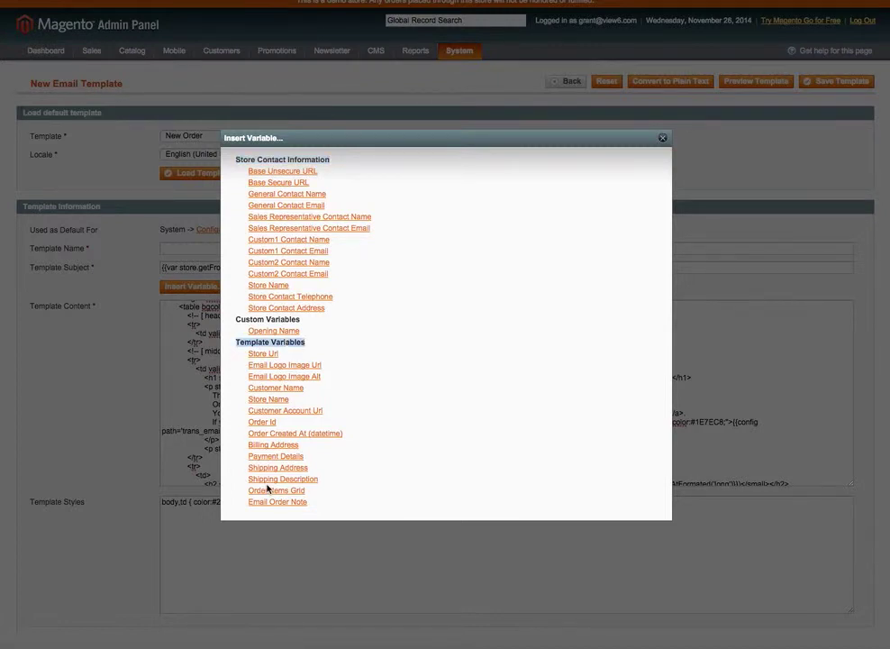
left_click(321, 337)
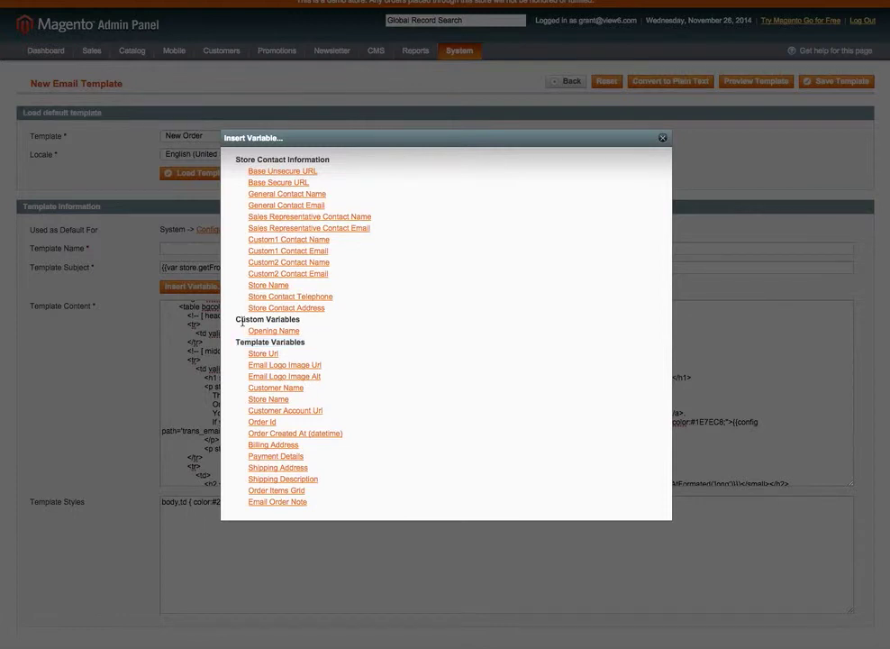
left_click_drag(242, 322, 305, 320)
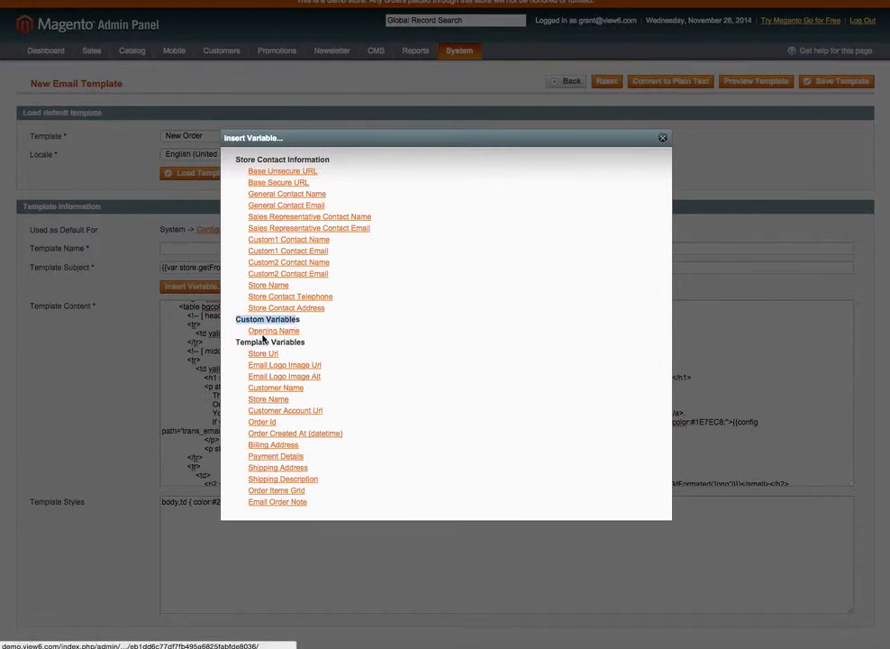
left_click(264, 332)
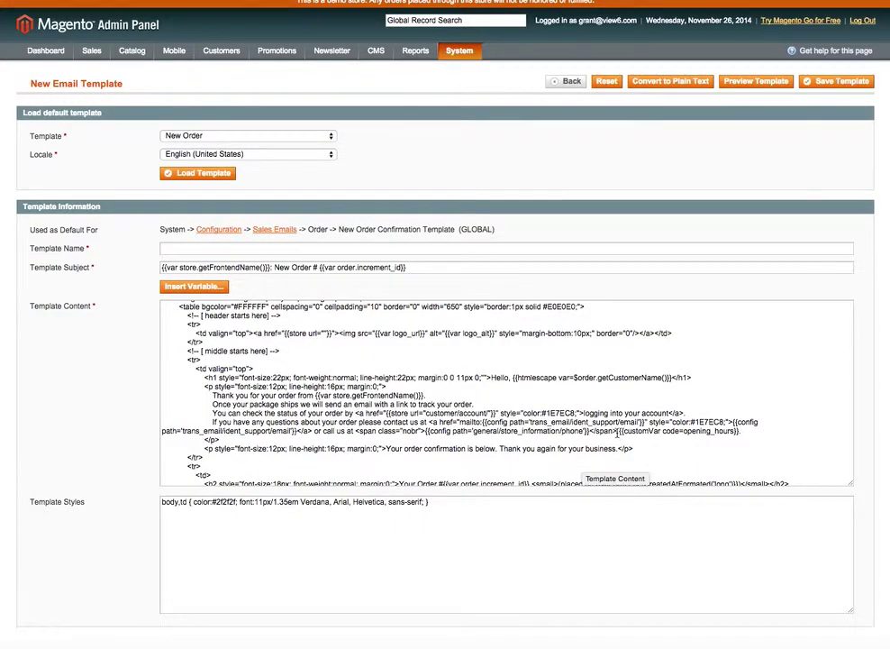
Preview the edited template to check how the inserted opening hours variable is rendered.
left_click_drag(619, 432, 741, 438)
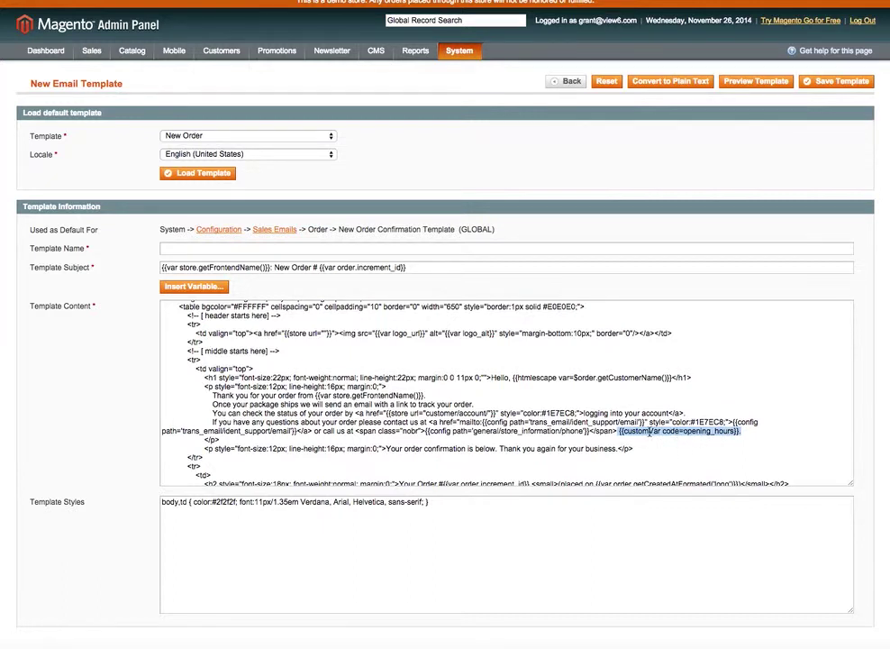
left_click(760, 81)
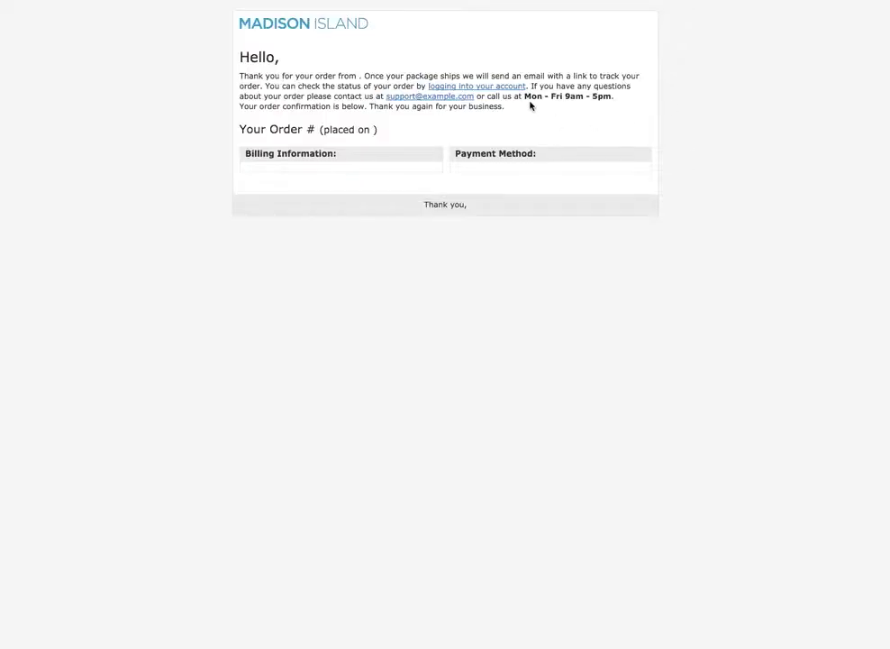
left_click_drag(525, 95, 614, 95)
key("ctrl+w")
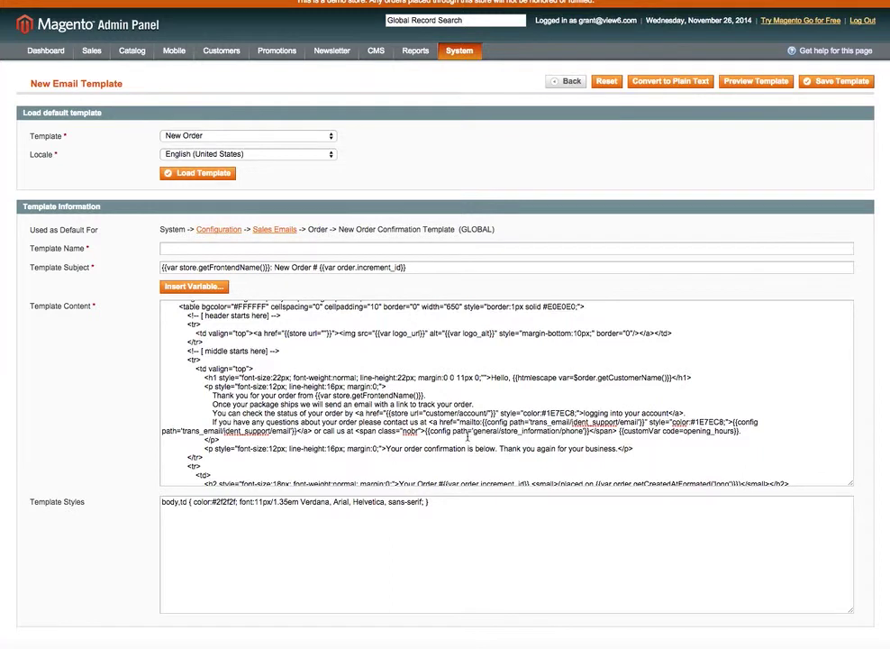
Name the email template New Order and save it.
left_click(836, 83)
left_click(175, 252)
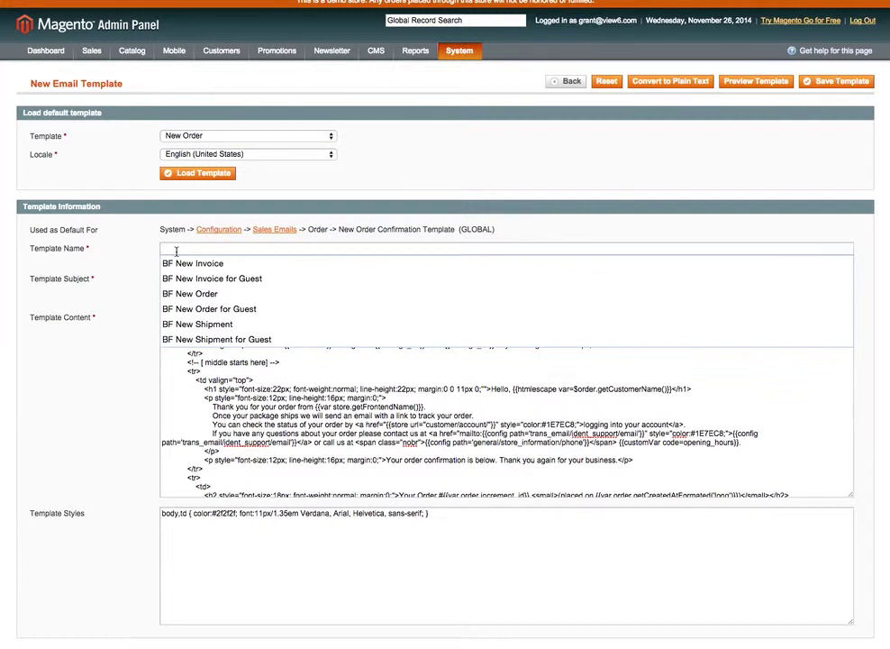
type("N")
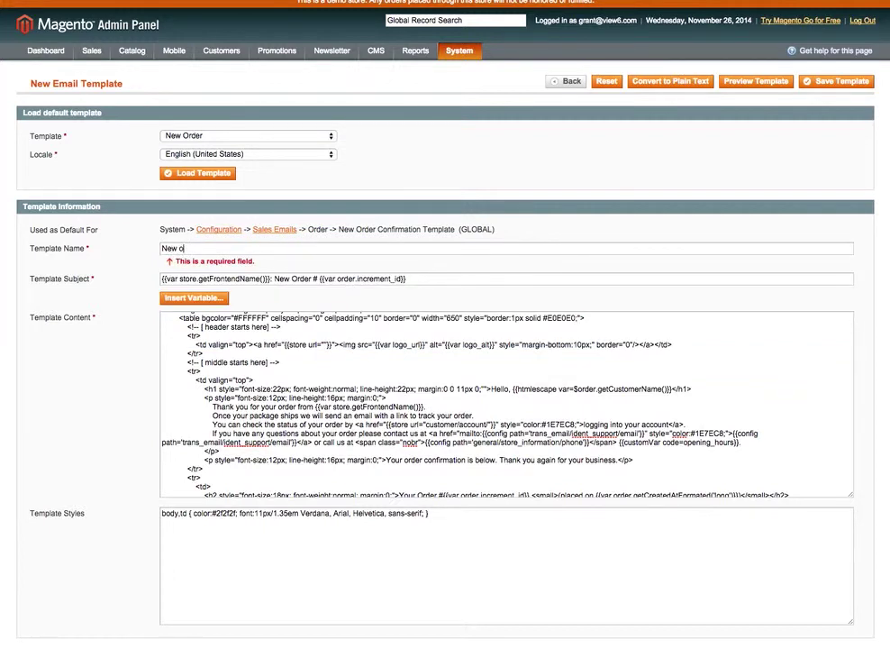
type("ew o")
key("BackSpace")
type("oRDER")
key("BackSpace")
key("BackSpace")
key("BackSpace")
key("BackSpace")
type("rder")
left_click(842, 83)
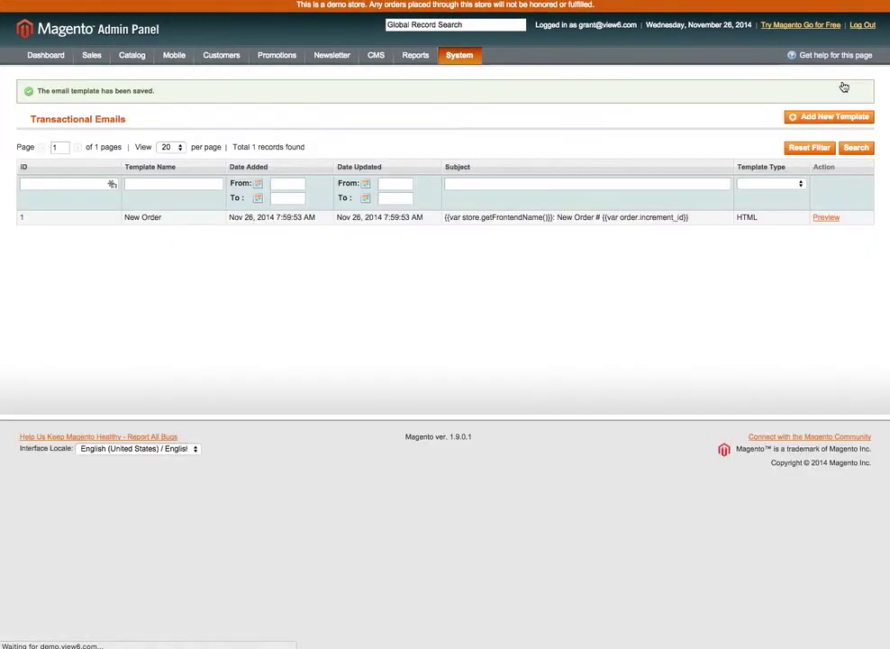
Preview the saved New Order template from the email list and check its opening hours.
left_click(824, 221)
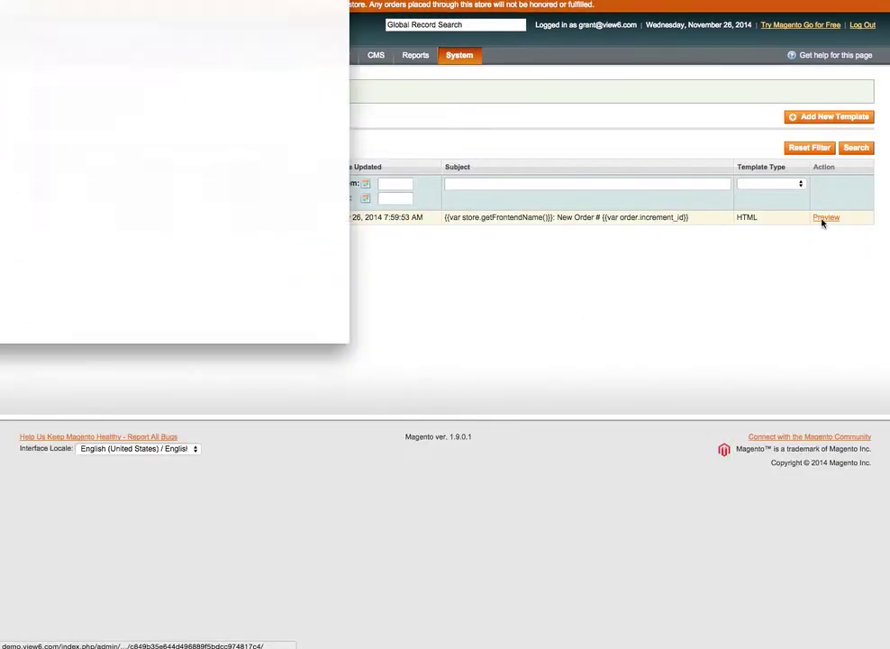
key("super+a")
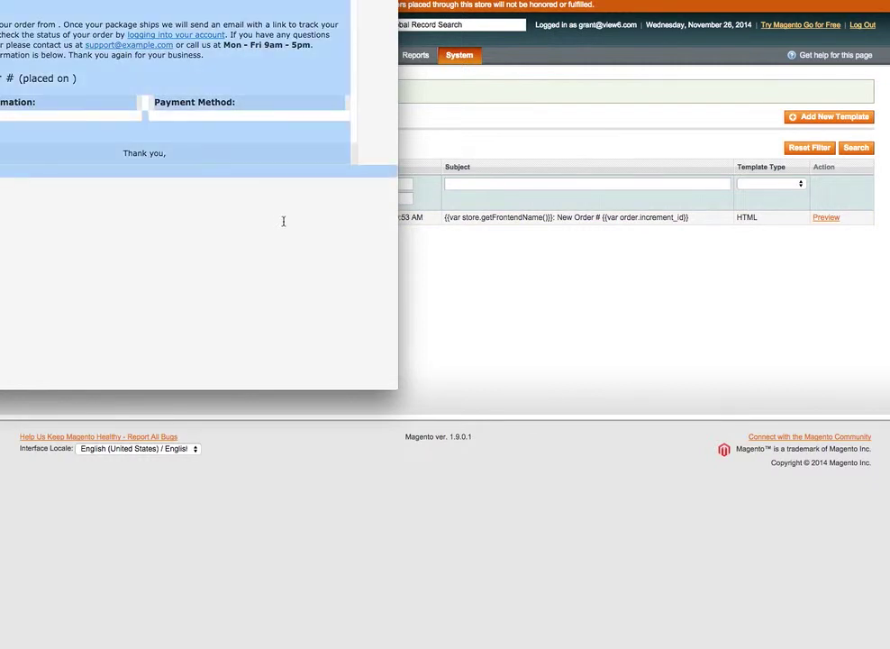
left_click(253, 90)
left_click_drag(223, 47, 313, 47)
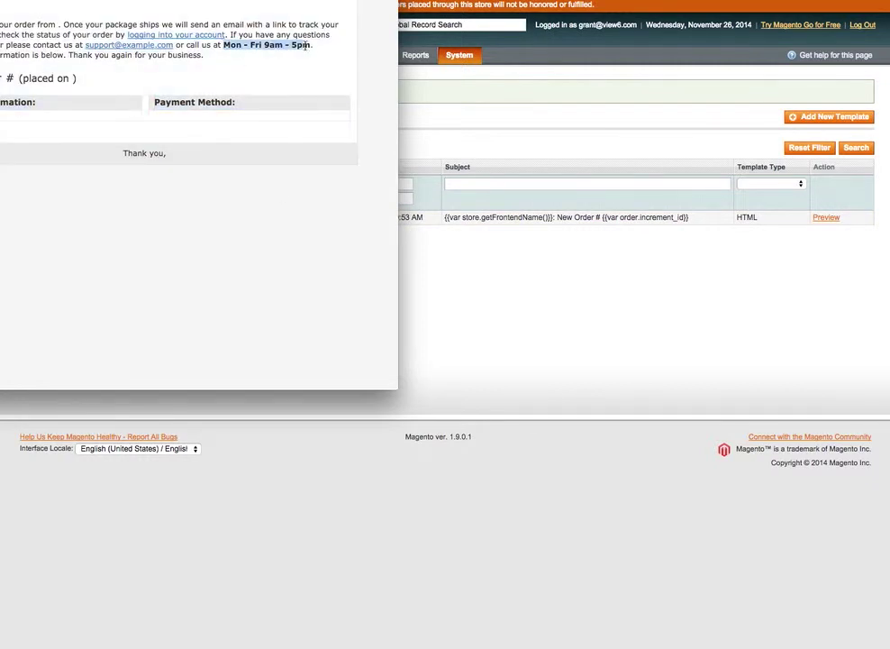
left_click(478, 221)
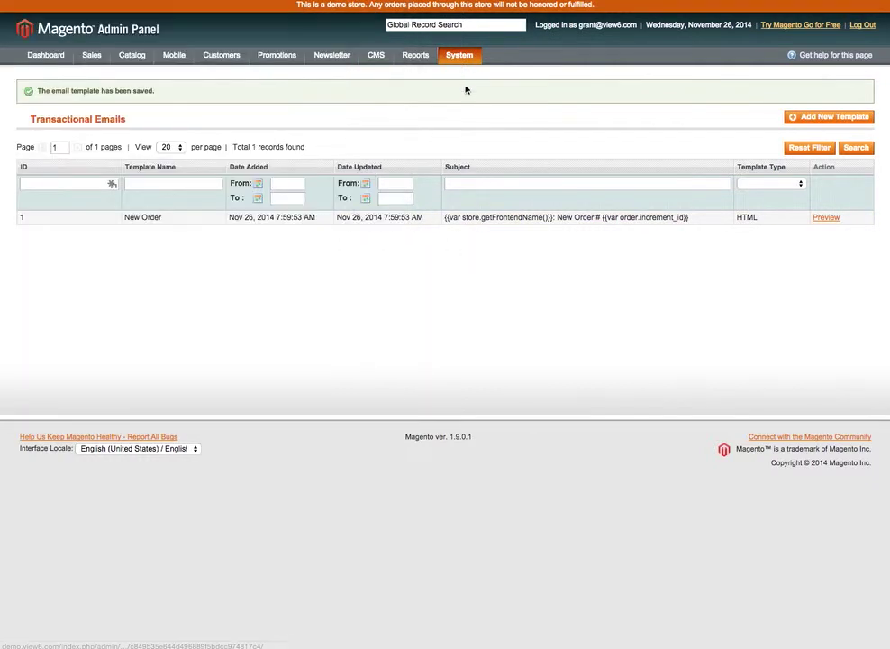
Open the Opening Name custom variable and change the opening time in its HTML value to 10am.
mouse_move(460, 55)
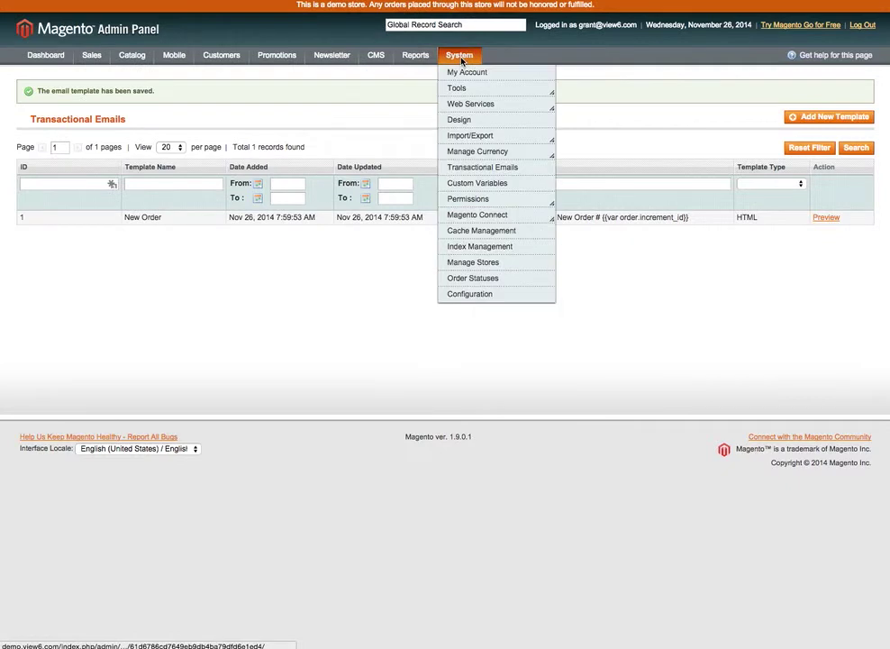
left_click(478, 184)
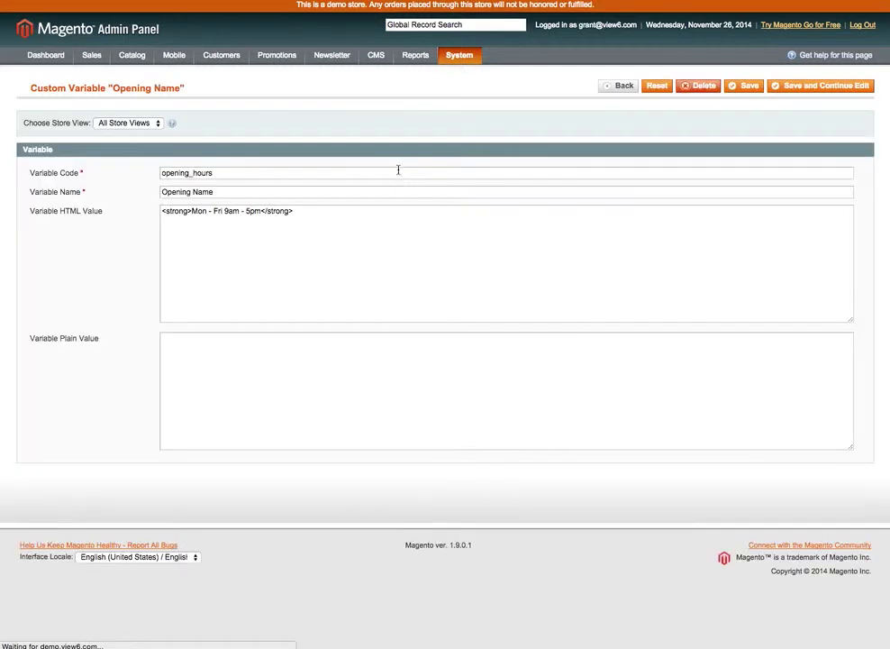
left_click(227, 210)
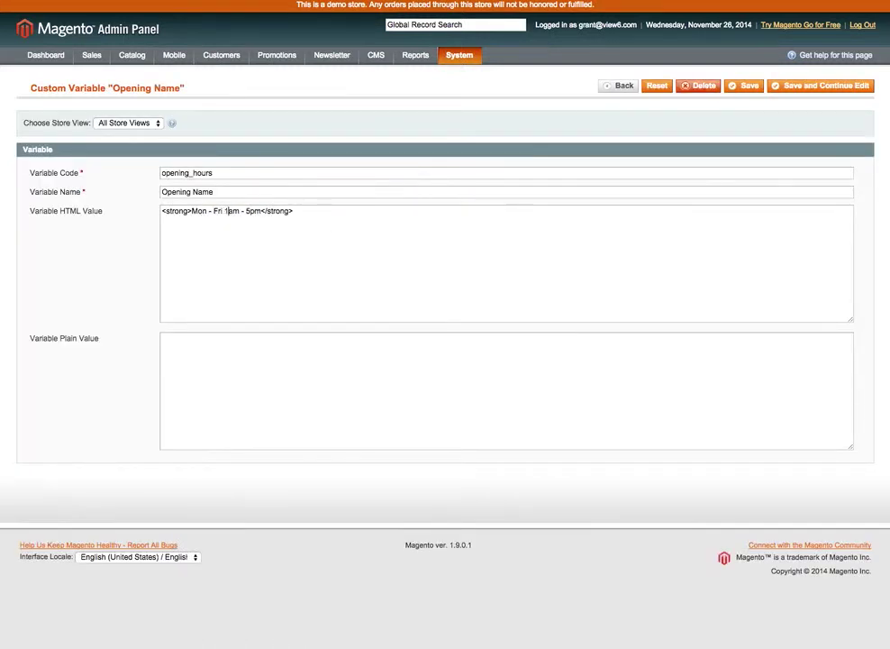
key("BackSpace")
type("10")
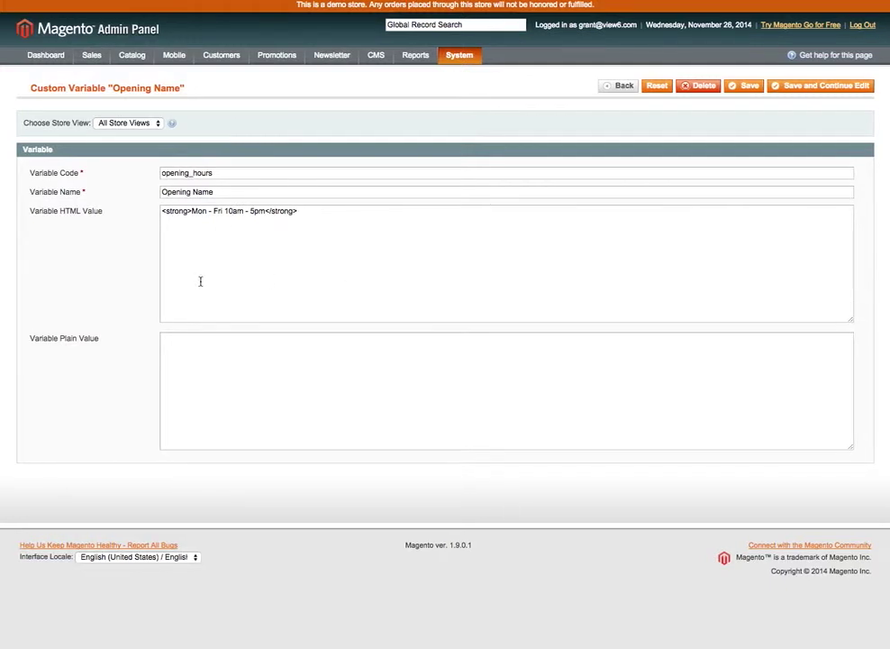